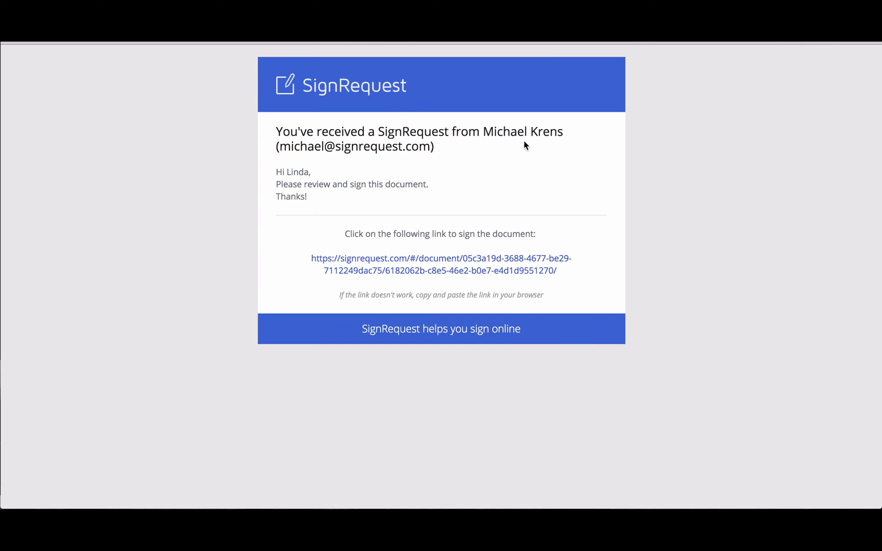
- Open SignRequestDemoDocument.pdf from the emailed link and dismiss the How to sign tip
click(526, 260)
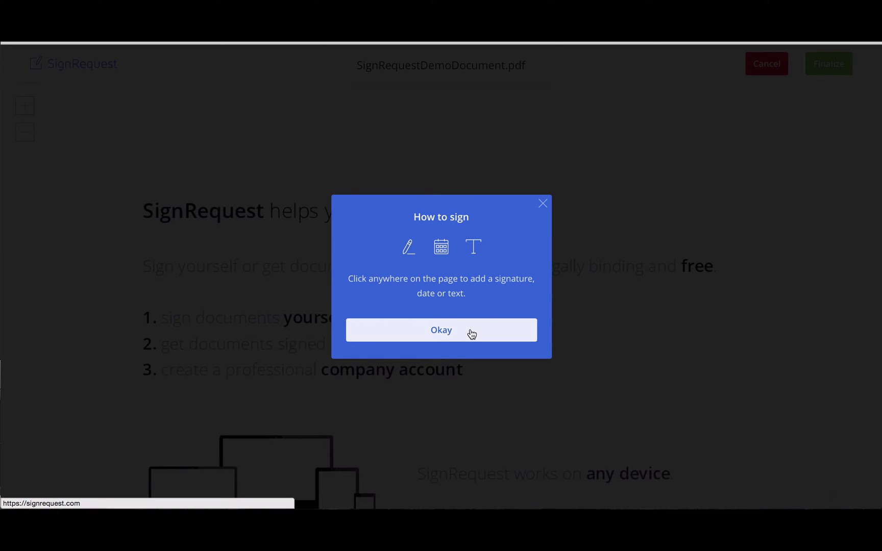
click(470, 334)
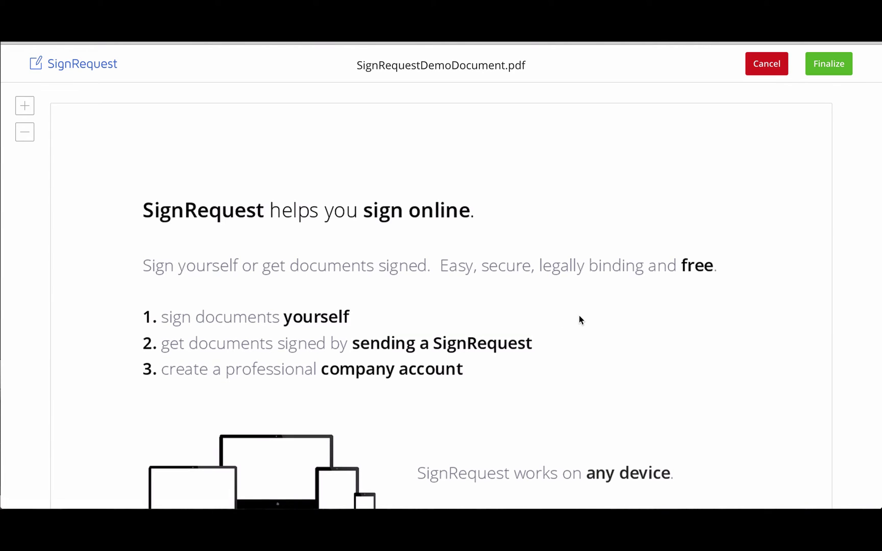
scroll(579, 319, down, 3)
scroll(580, 319, down, 3)
scroll(579, 320, down, 1)
scroll(580, 319, down, 3)
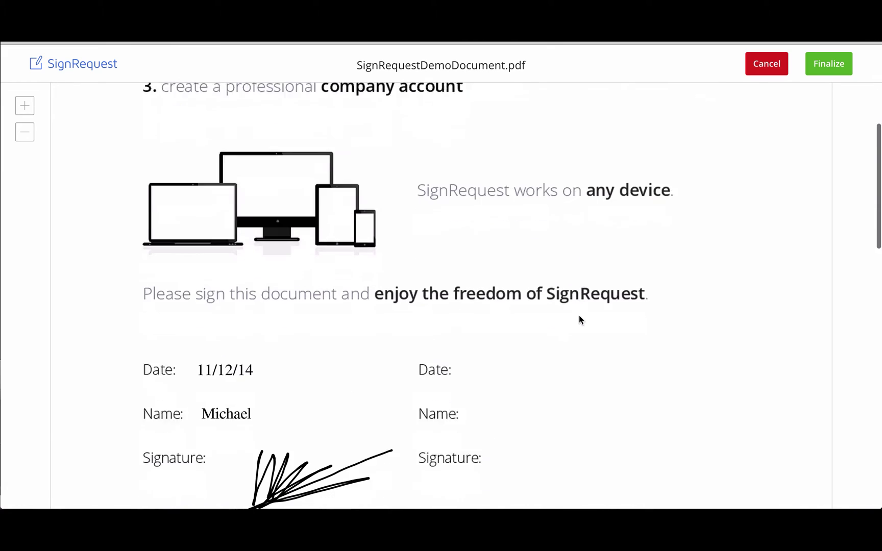
scroll(579, 320, down, 2)
- Fill the second signer's Date field with 11/12/14 using the calendar tool
click(498, 310)
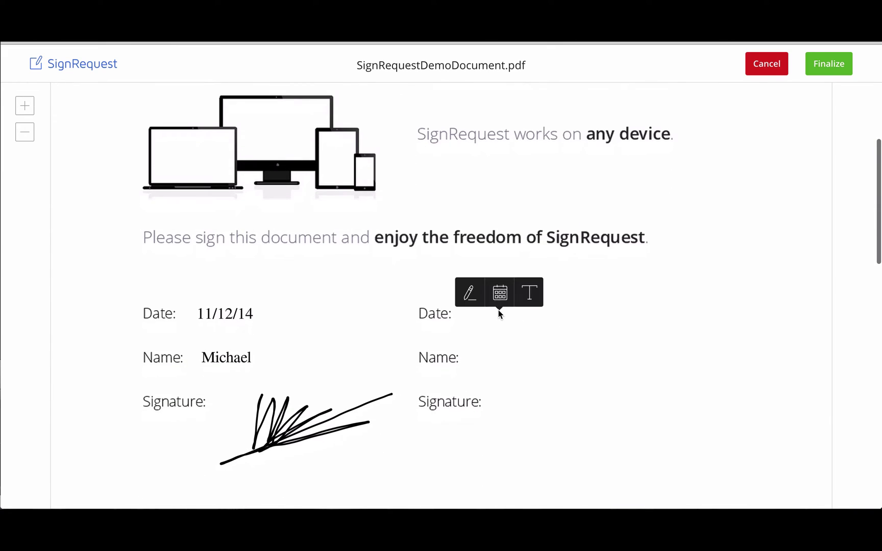
click(500, 297)
click(513, 303)
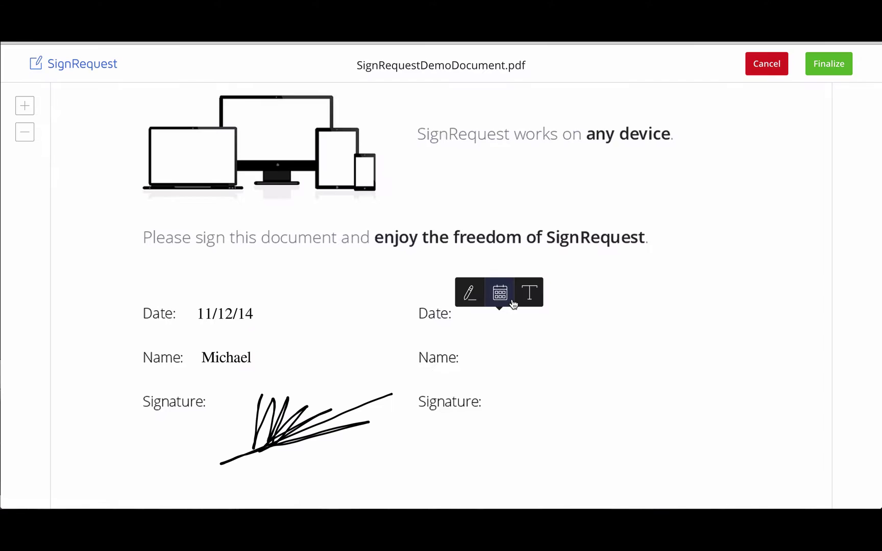
- Insert the name Linda beside the second Name label and nudge it into place
click(527, 355)
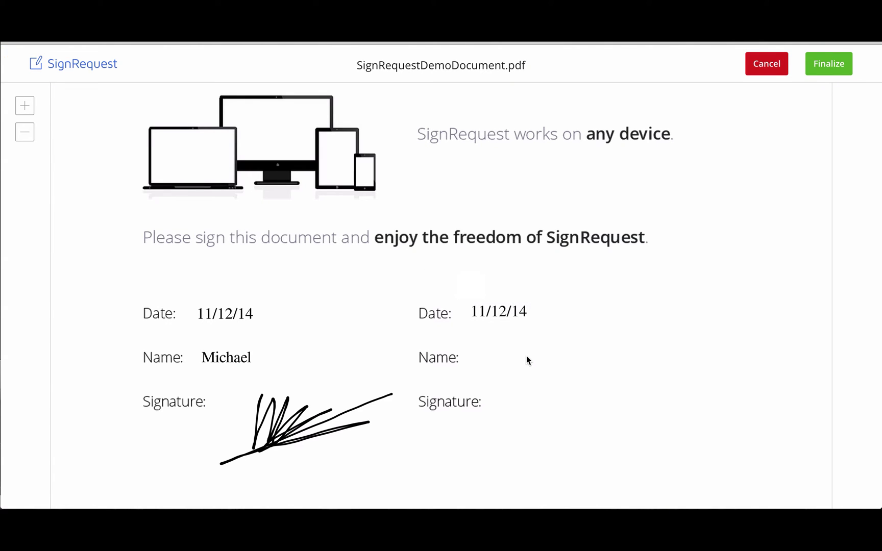
click(556, 345)
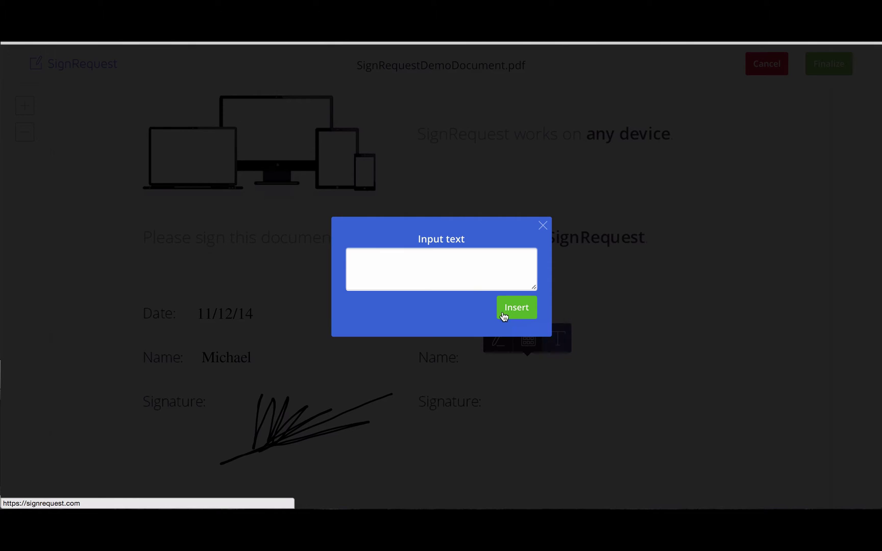
click(437, 267)
text(Linda)
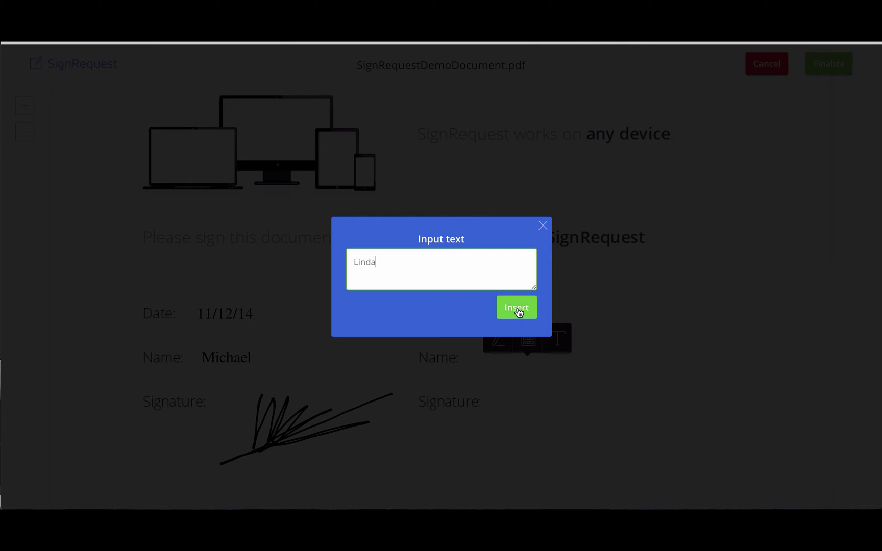
click(517, 307)
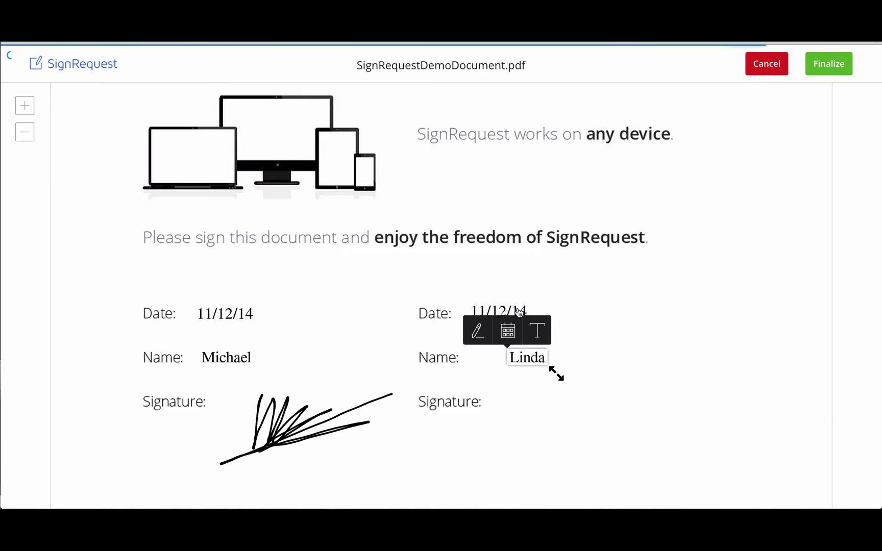
drag(536, 357, 494, 359)
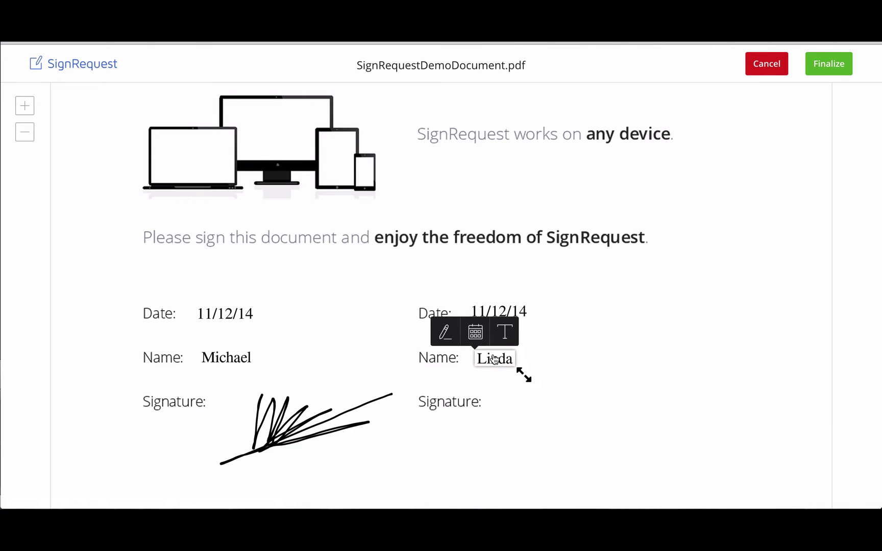
- Place Linda's saved signature beside the second Signature label and position it
click(522, 401)
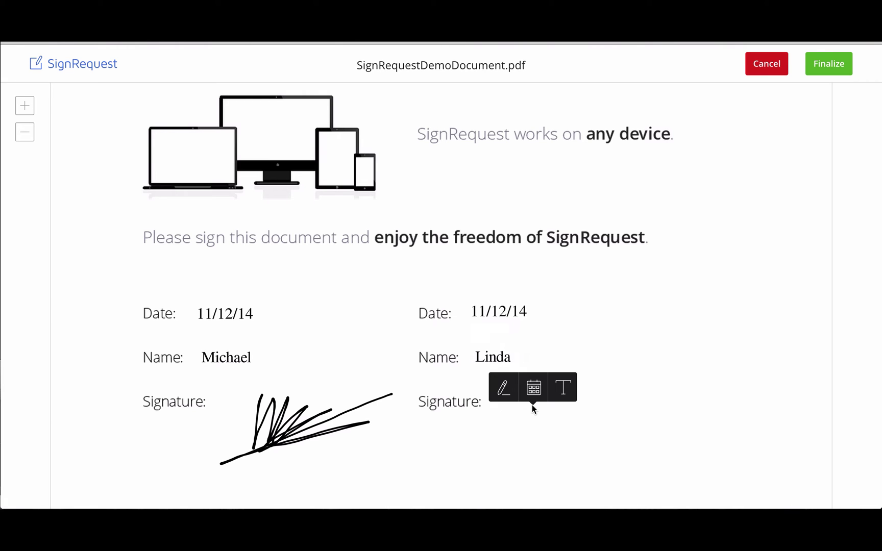
click(503, 389)
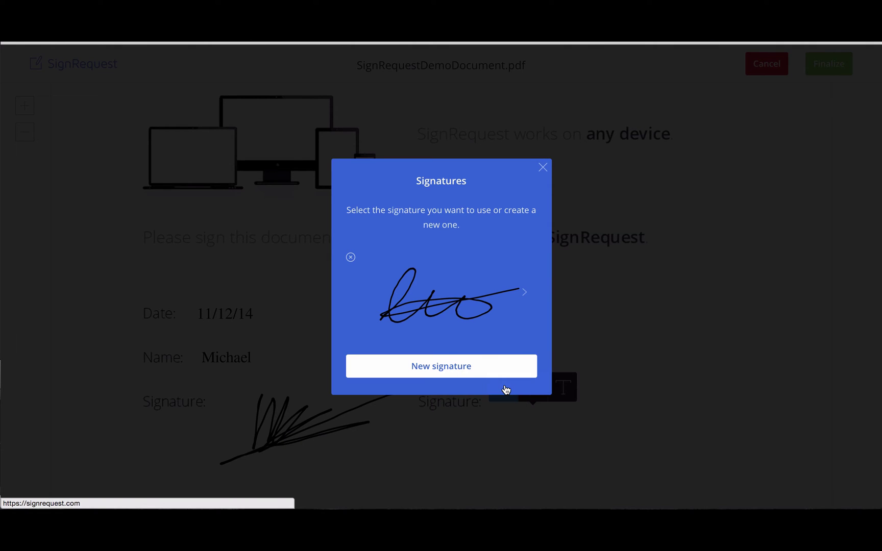
click(454, 301)
drag(565, 411, 604, 425)
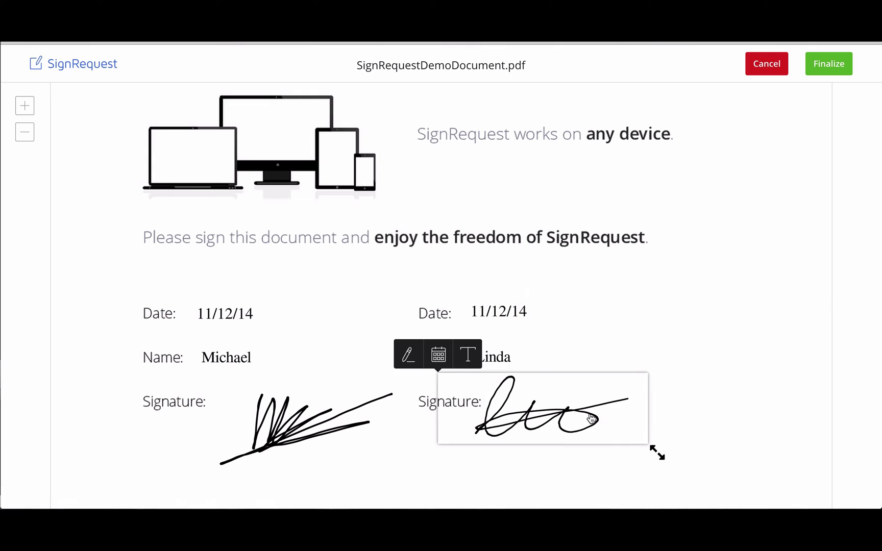
click(658, 340)
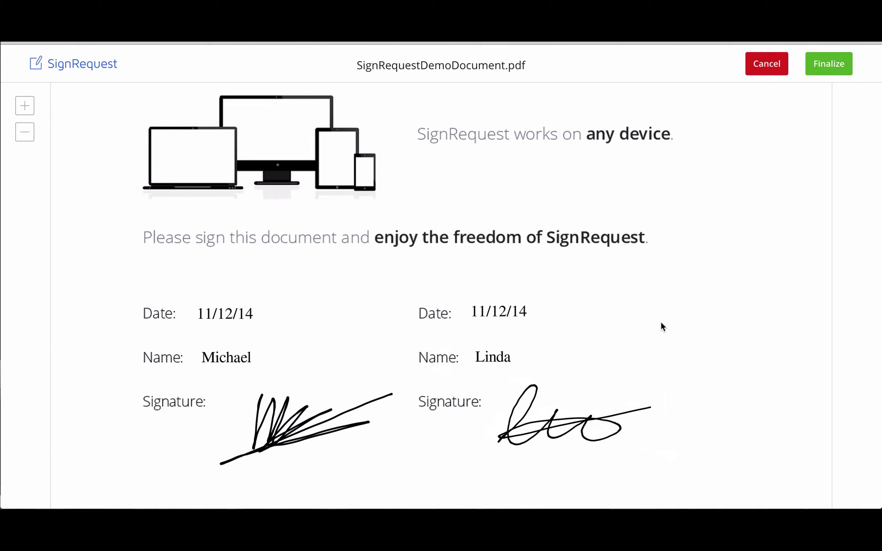
- Finalize the document, agree to the Terms of Use and sign it
click(829, 64)
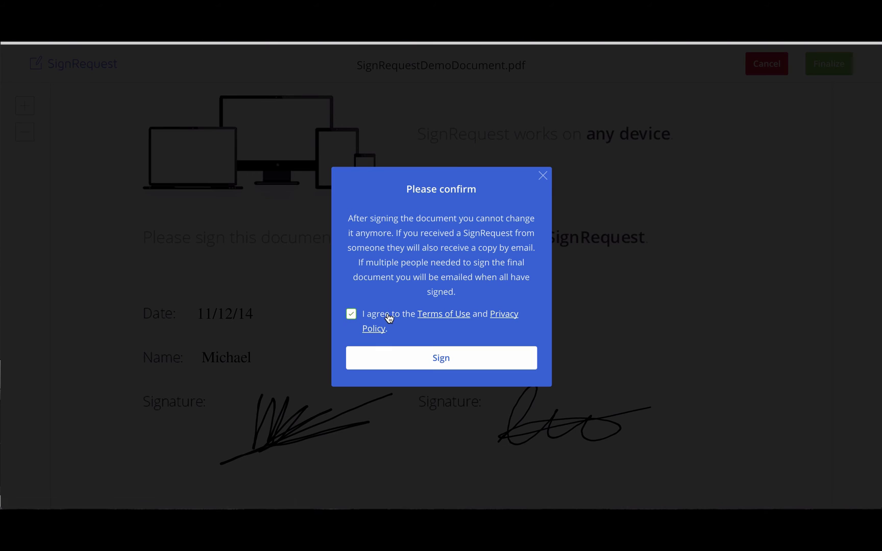
click(474, 358)
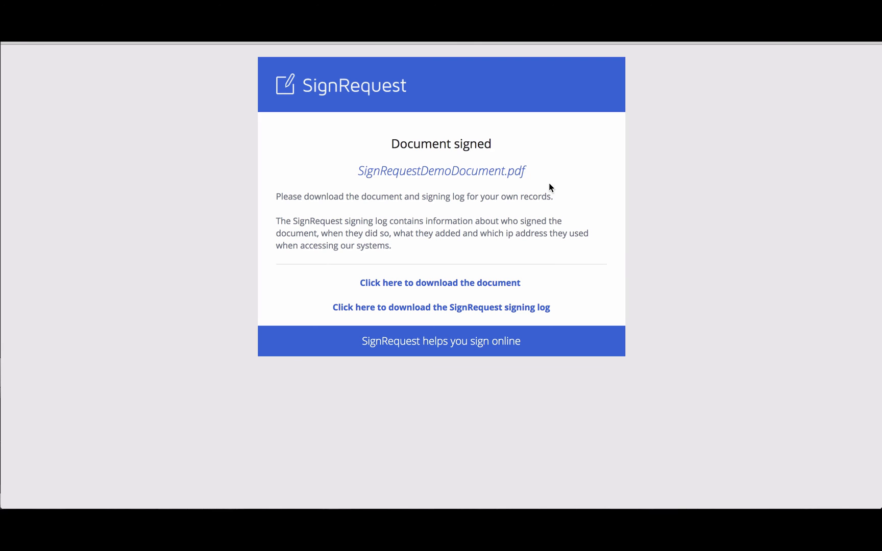
- Open the signing log listing Linda's signature, name, date and signed events
click(458, 308)
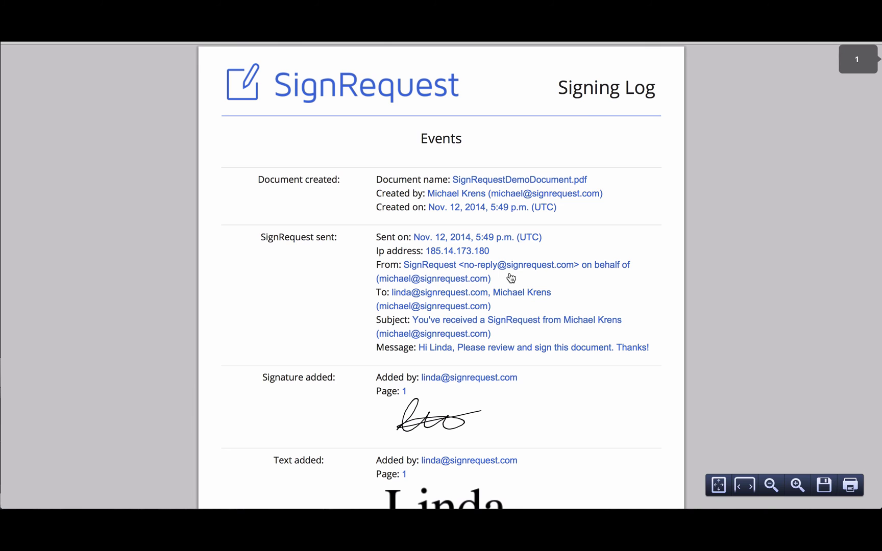
scroll(671, 173, down, 1)
scroll(672, 172, down, 2)
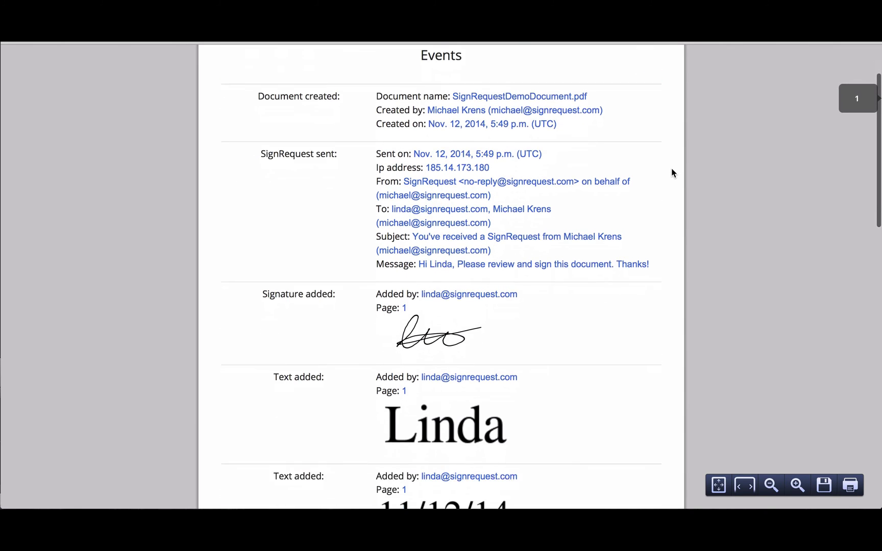
scroll(671, 172, down, 2)
scroll(670, 173, down, 1)
scroll(671, 172, down, 1)
scroll(671, 173, down, 2)
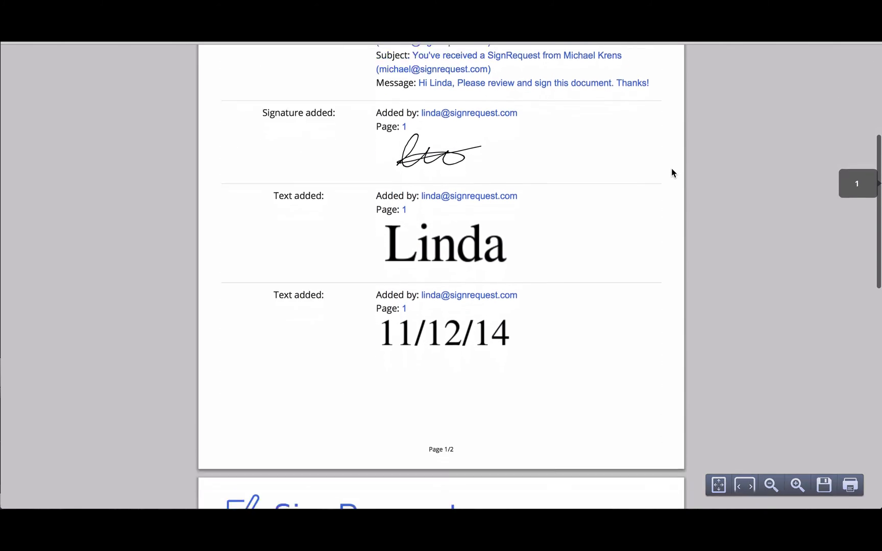
scroll(671, 173, down, 2)
scroll(671, 172, down, 1)
scroll(671, 172, down, 2)
scroll(671, 172, down, 2)
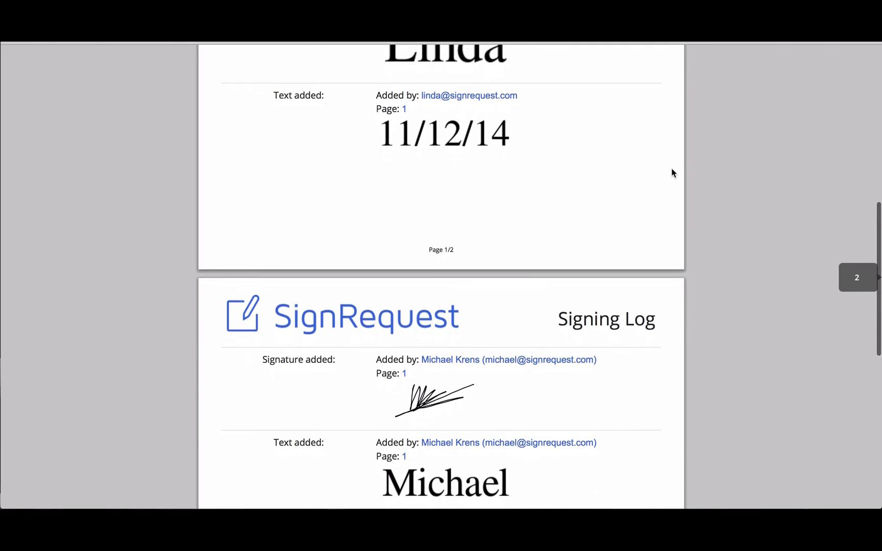
scroll(672, 173, down, 1)
scroll(672, 172, down, 1)
scroll(672, 172, down, 2)
scroll(672, 173, down, 2)
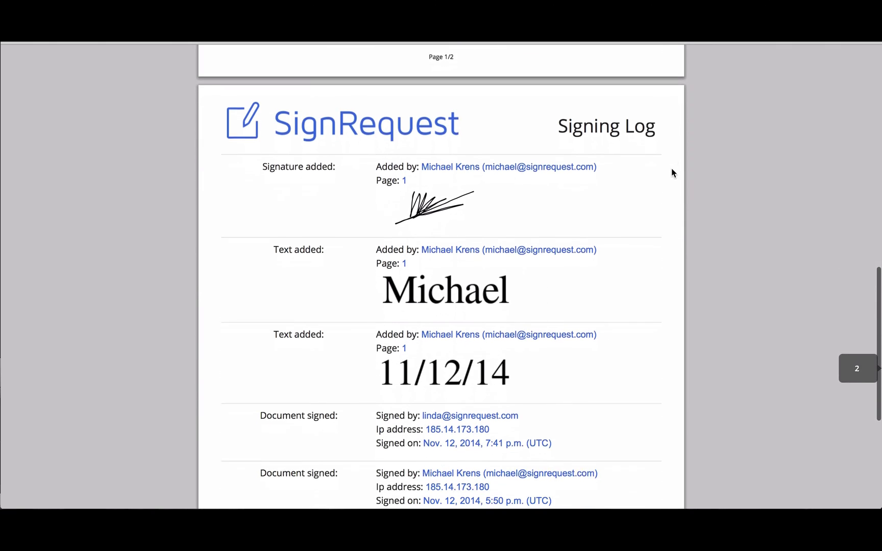
scroll(671, 173, down, 1)
scroll(671, 172, down, 1)
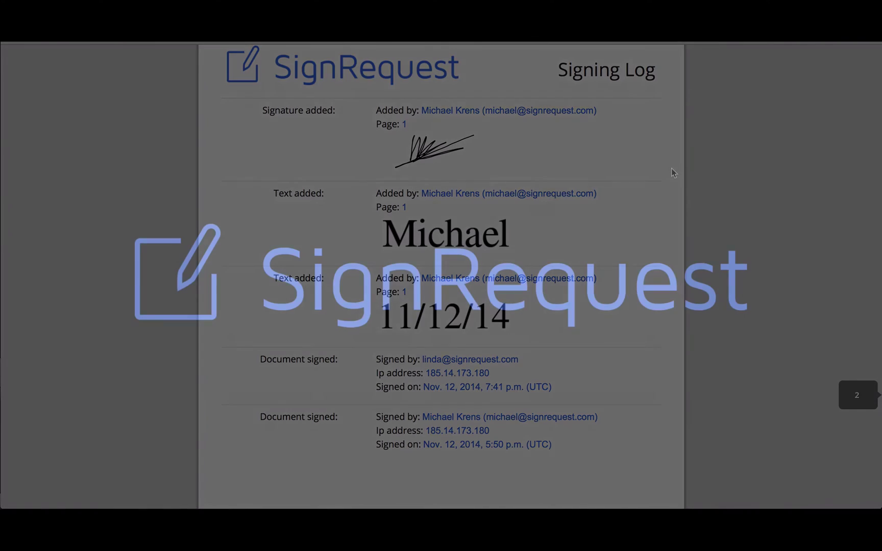